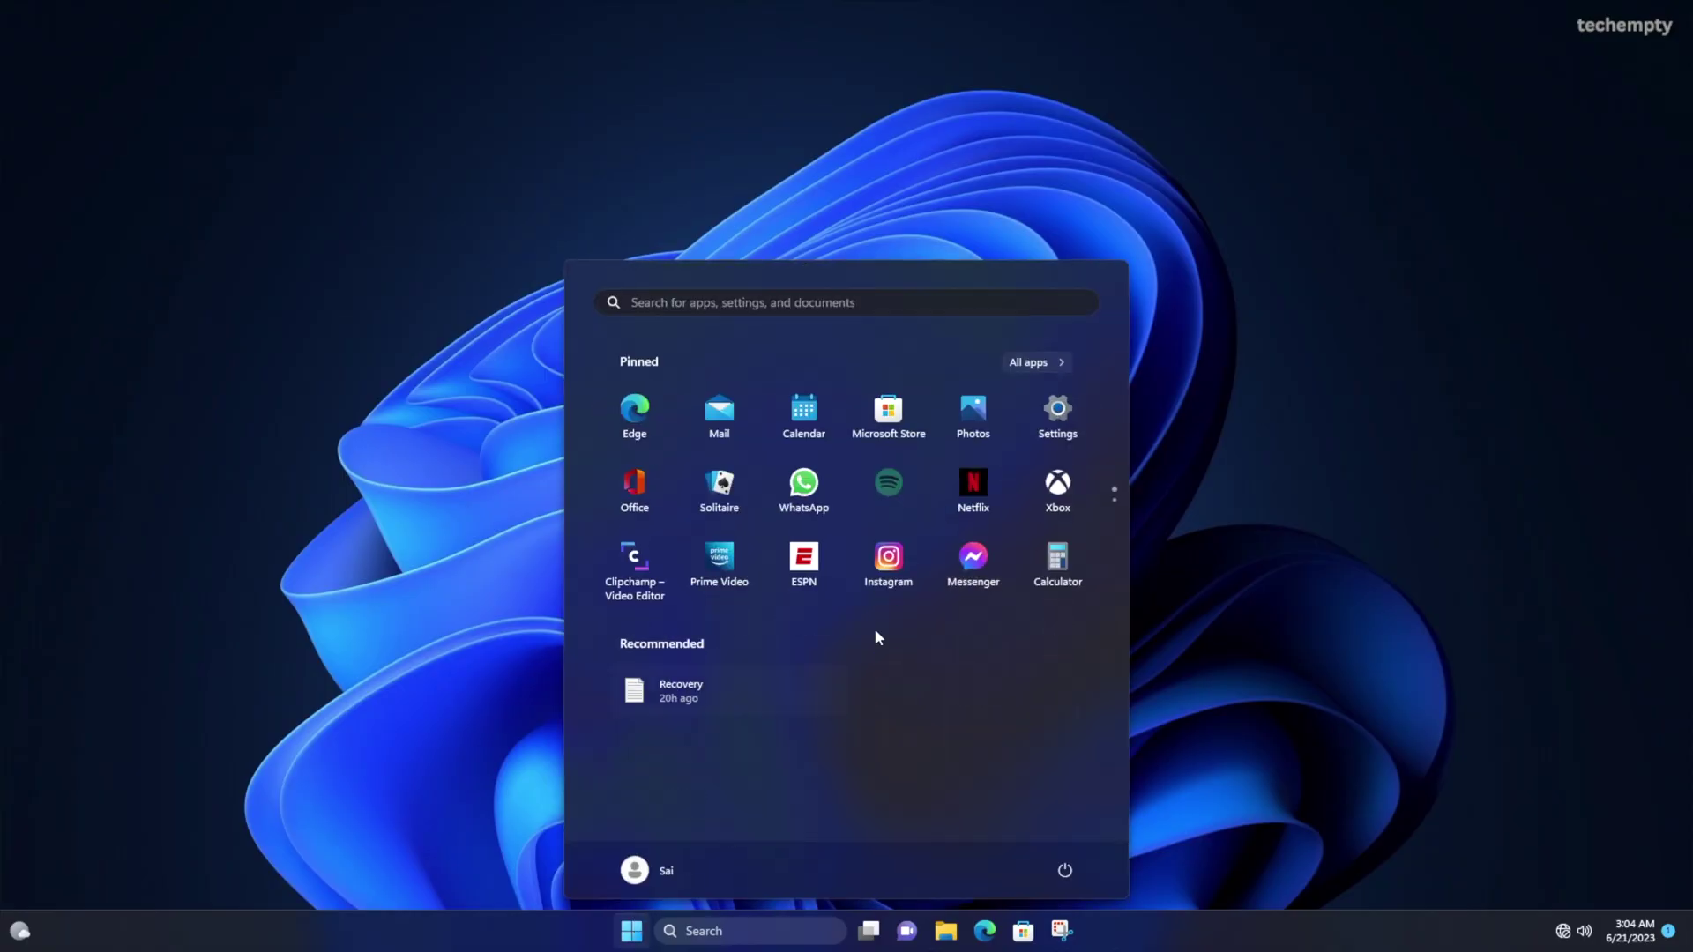
# Start Reset this PC from the System > Recovery page in Settings.
pyautogui.click(1051, 437)
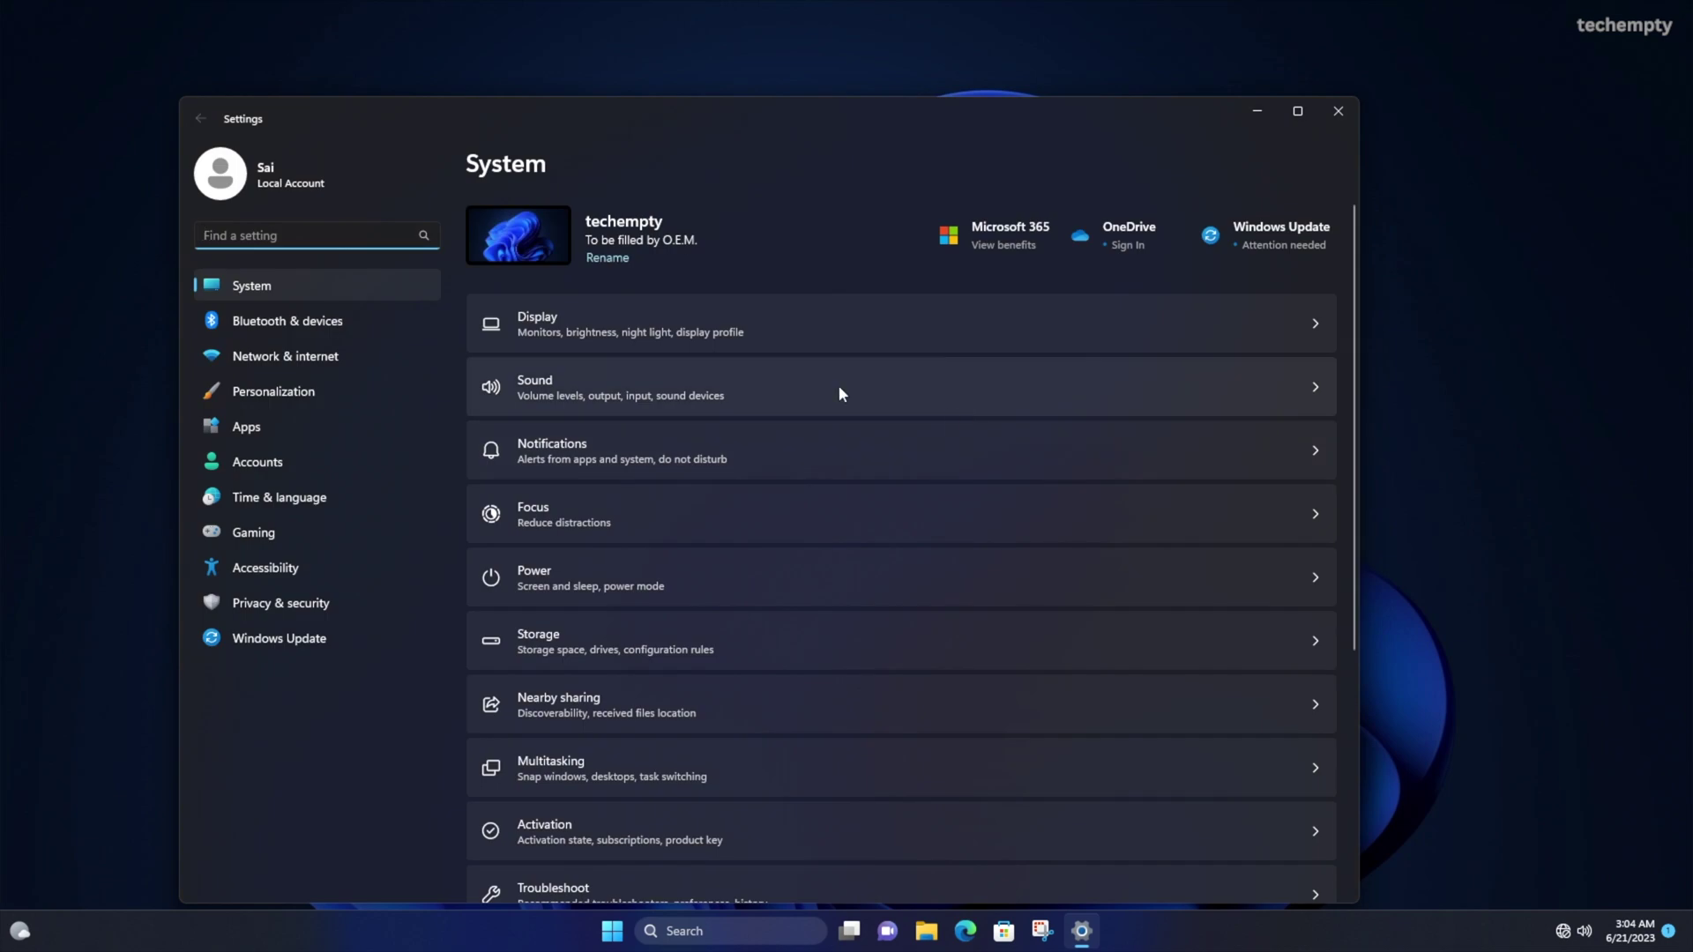
pyautogui.scroll(-5, 812, 685)
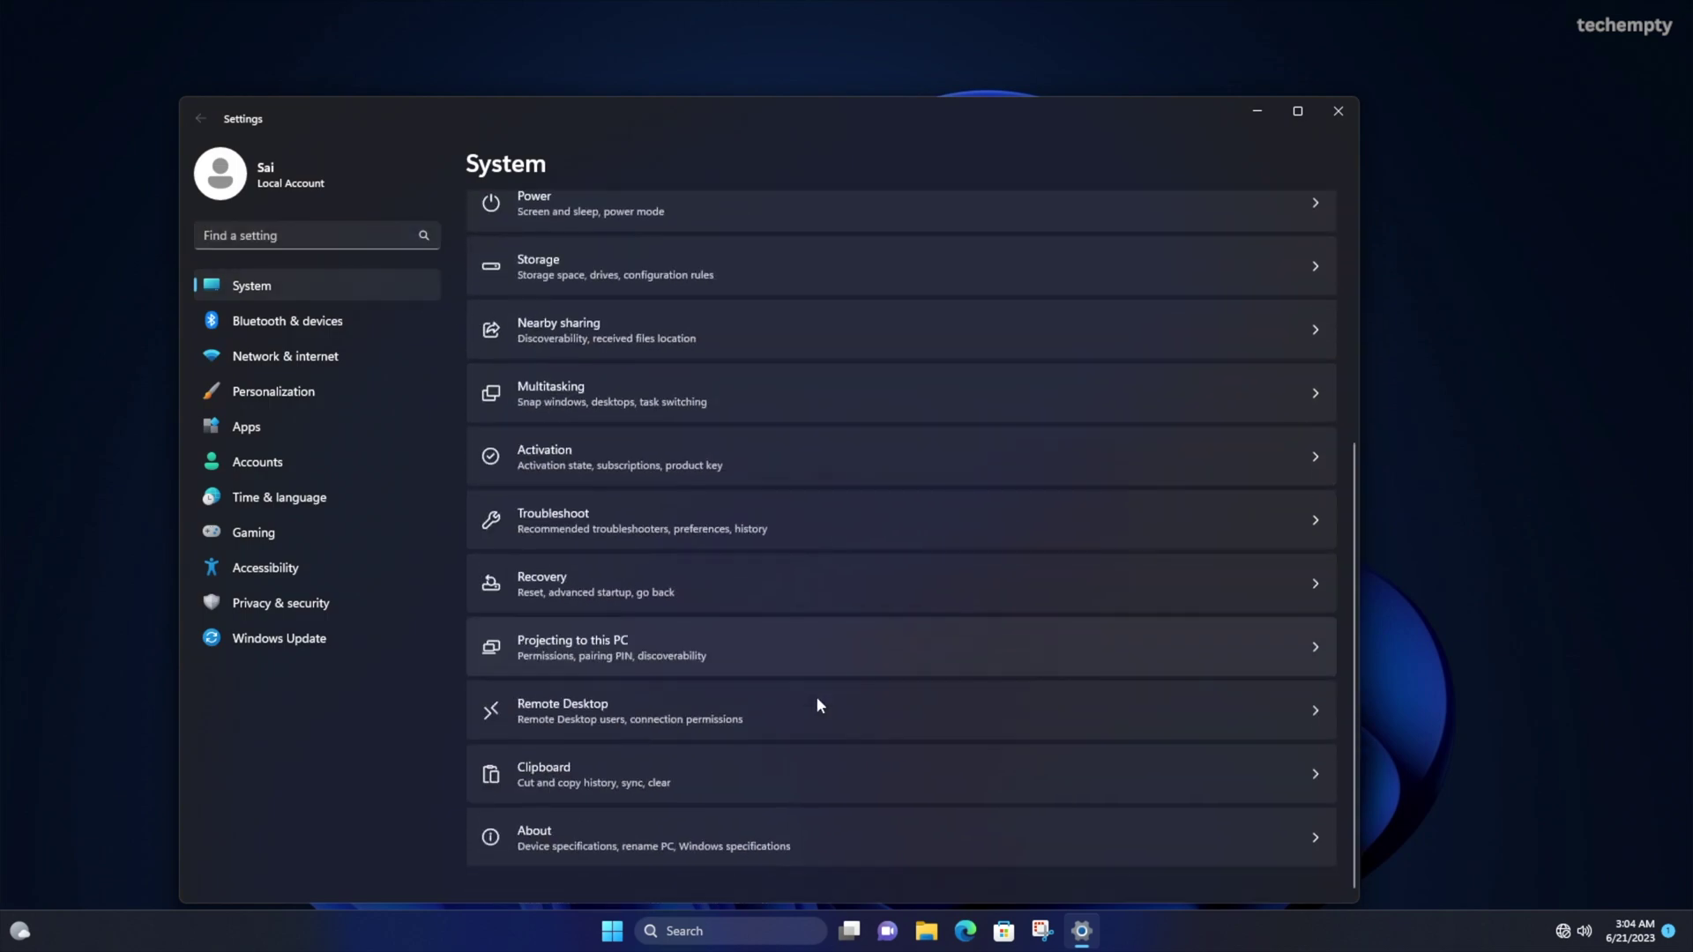
pyautogui.click(839, 600)
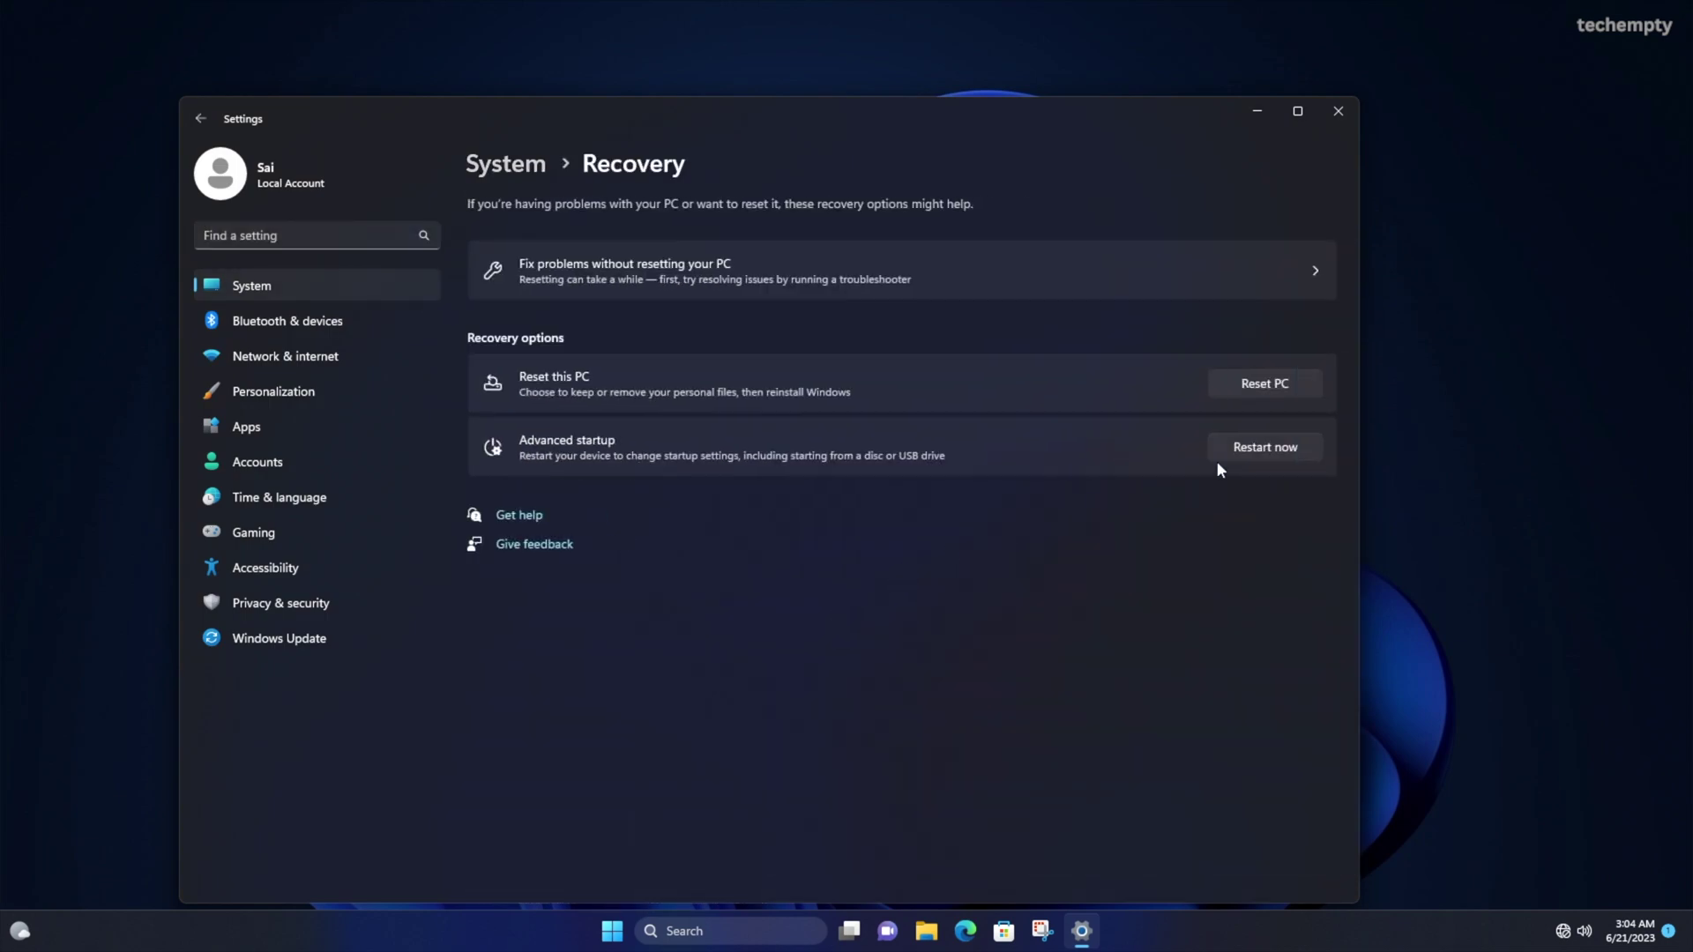
pyautogui.click(1290, 392)
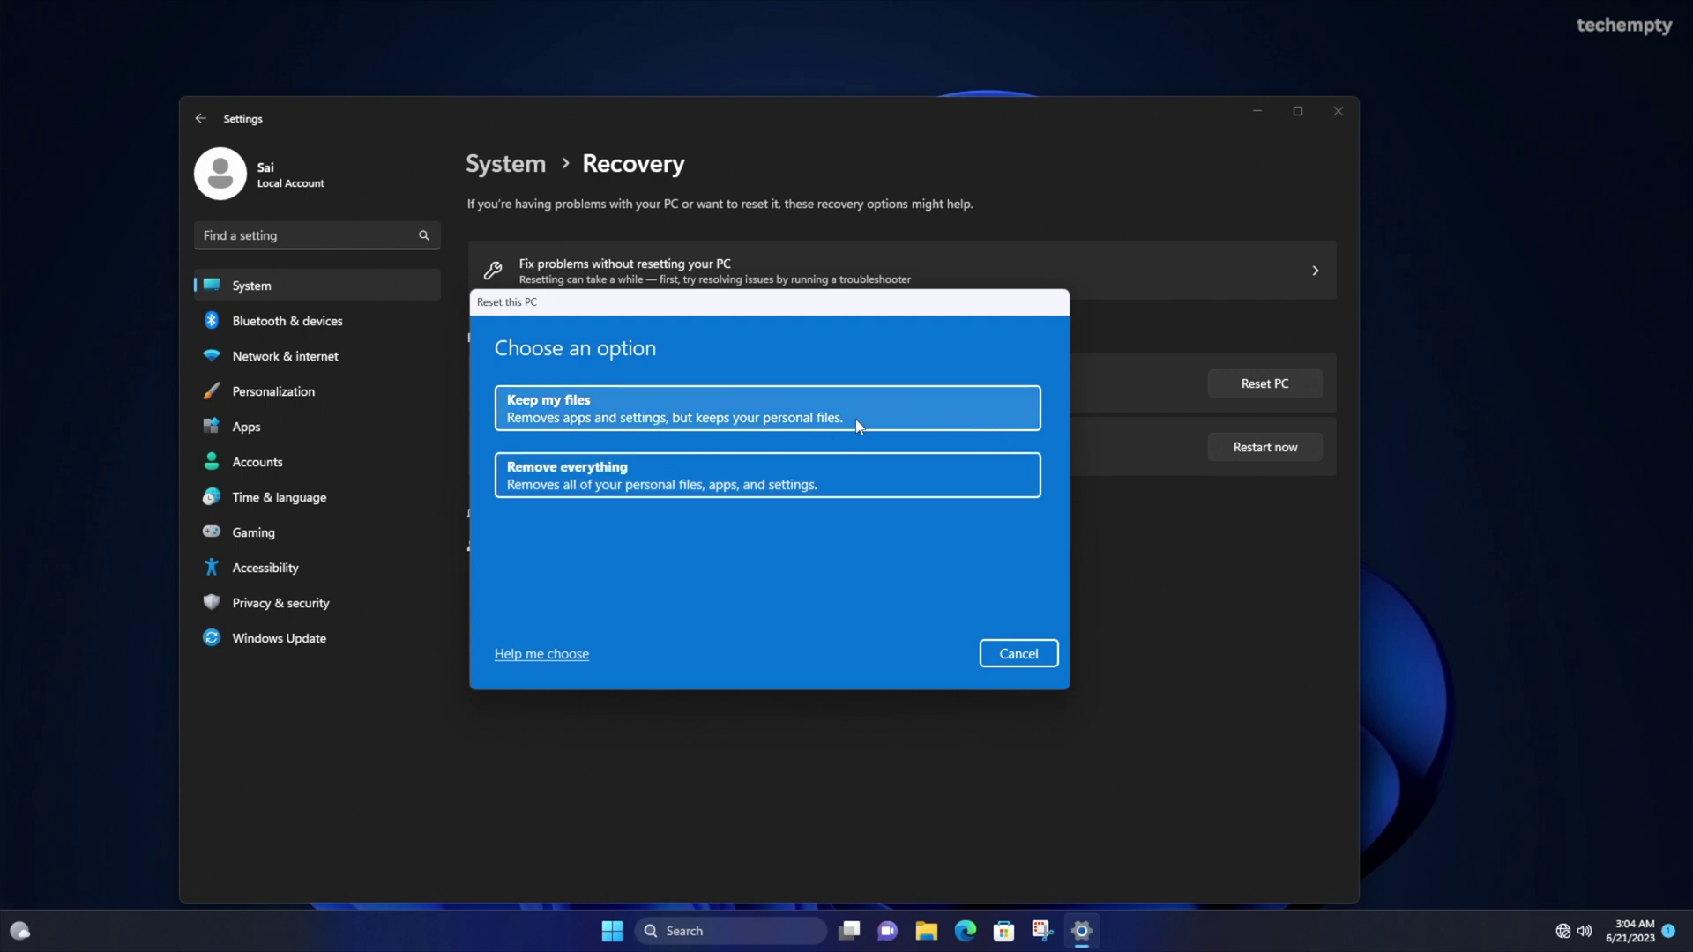
# Choose Keep my files, review the apps to be removed, then return to Ready to reset.
pyautogui.click(893, 418)
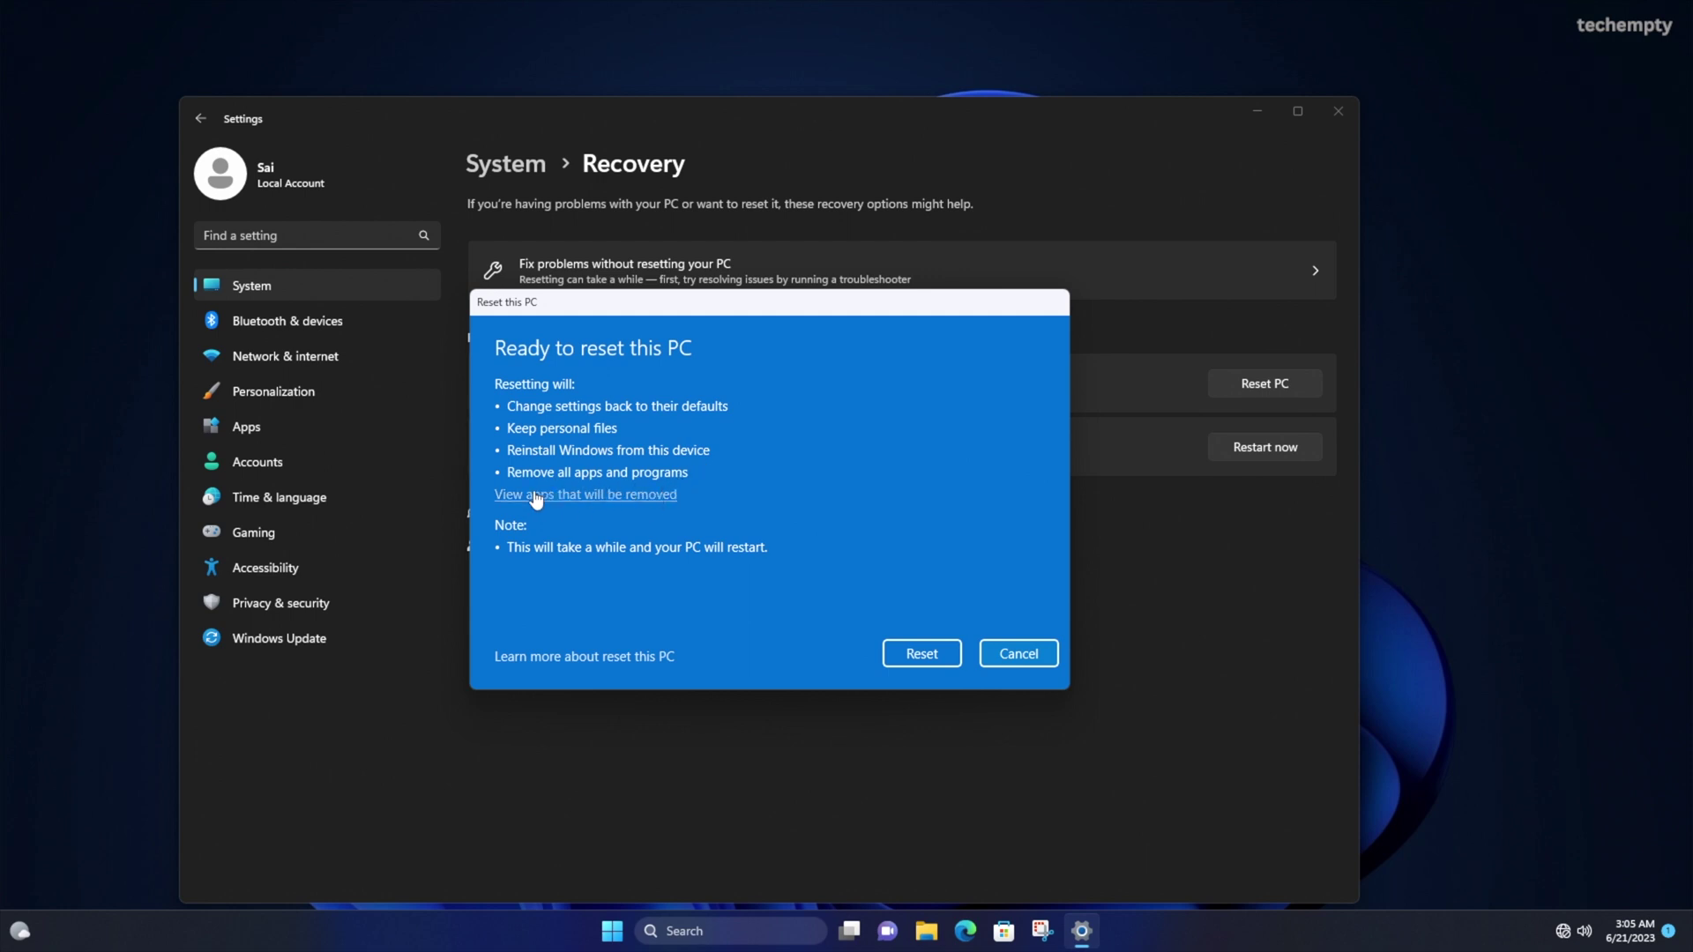
pyautogui.click(640, 501)
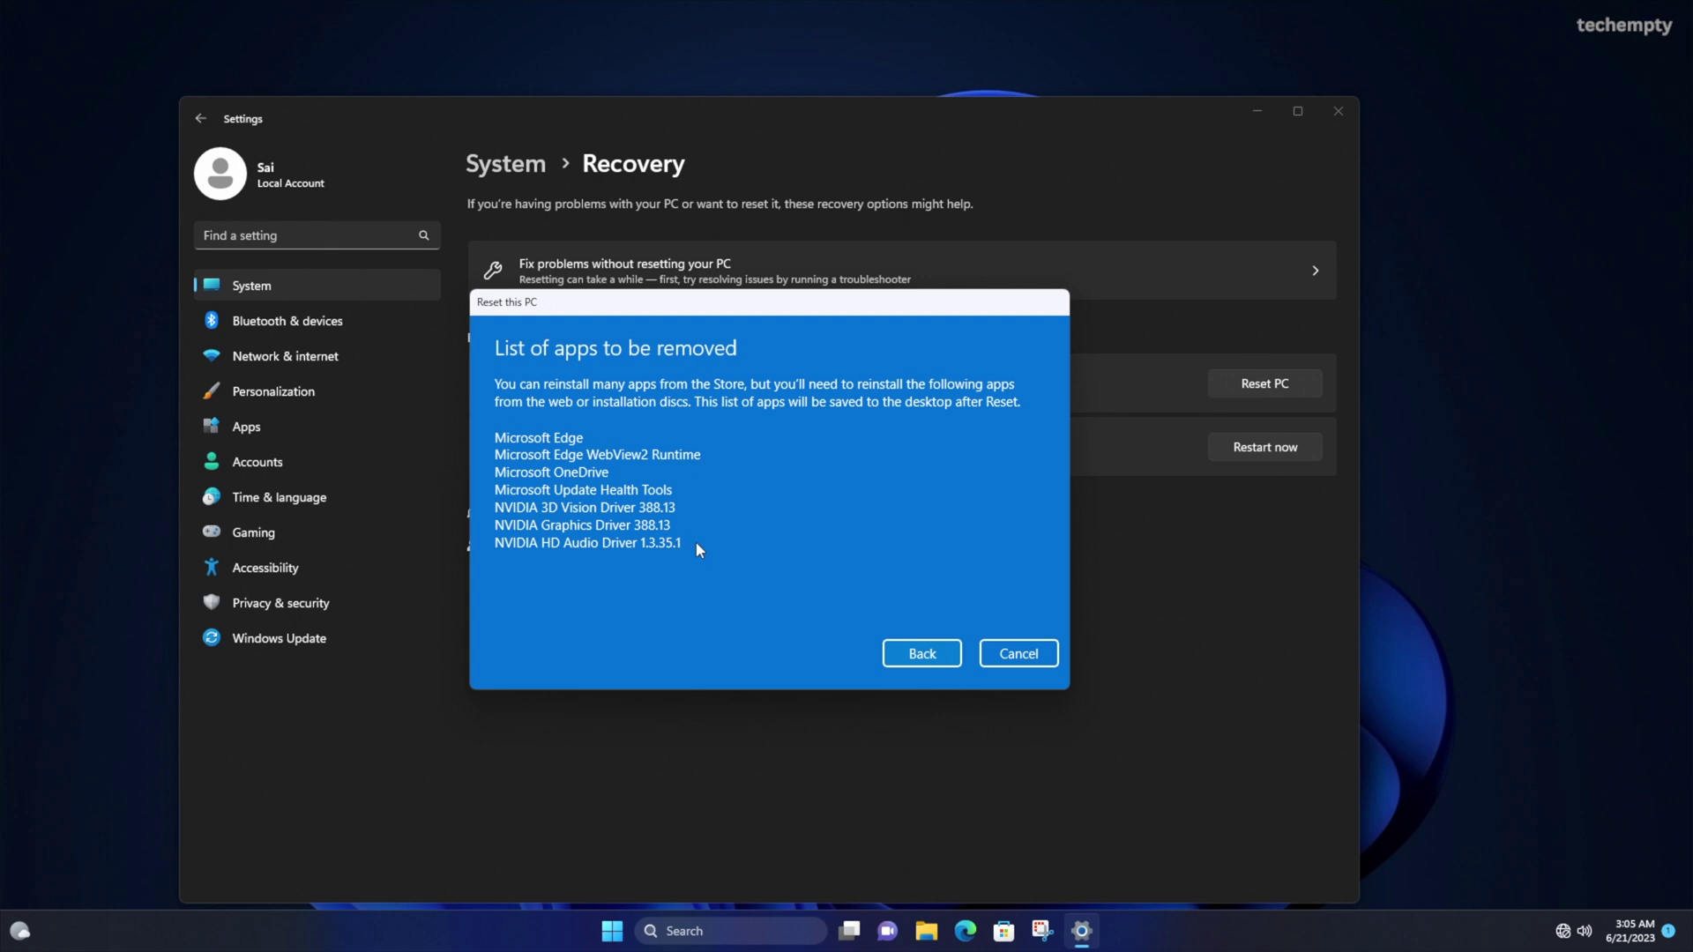
pyautogui.click(897, 653)
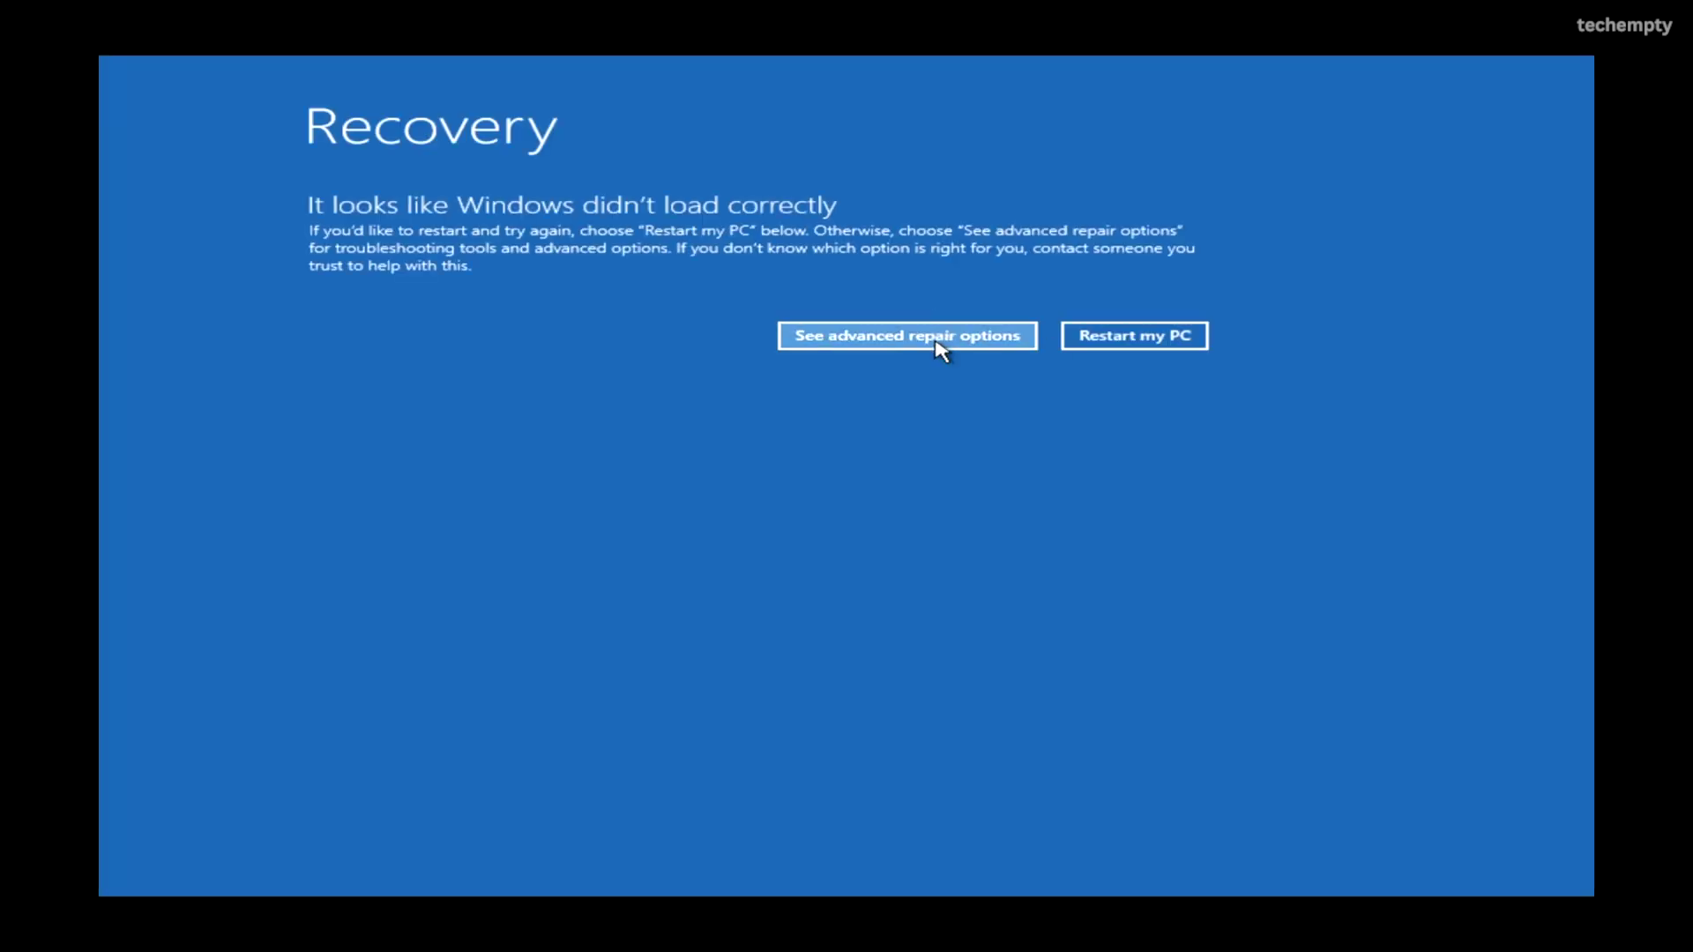
# Go through Advanced options > Troubleshoot to Reset this PC in recovery.
pyautogui.click(937, 344)
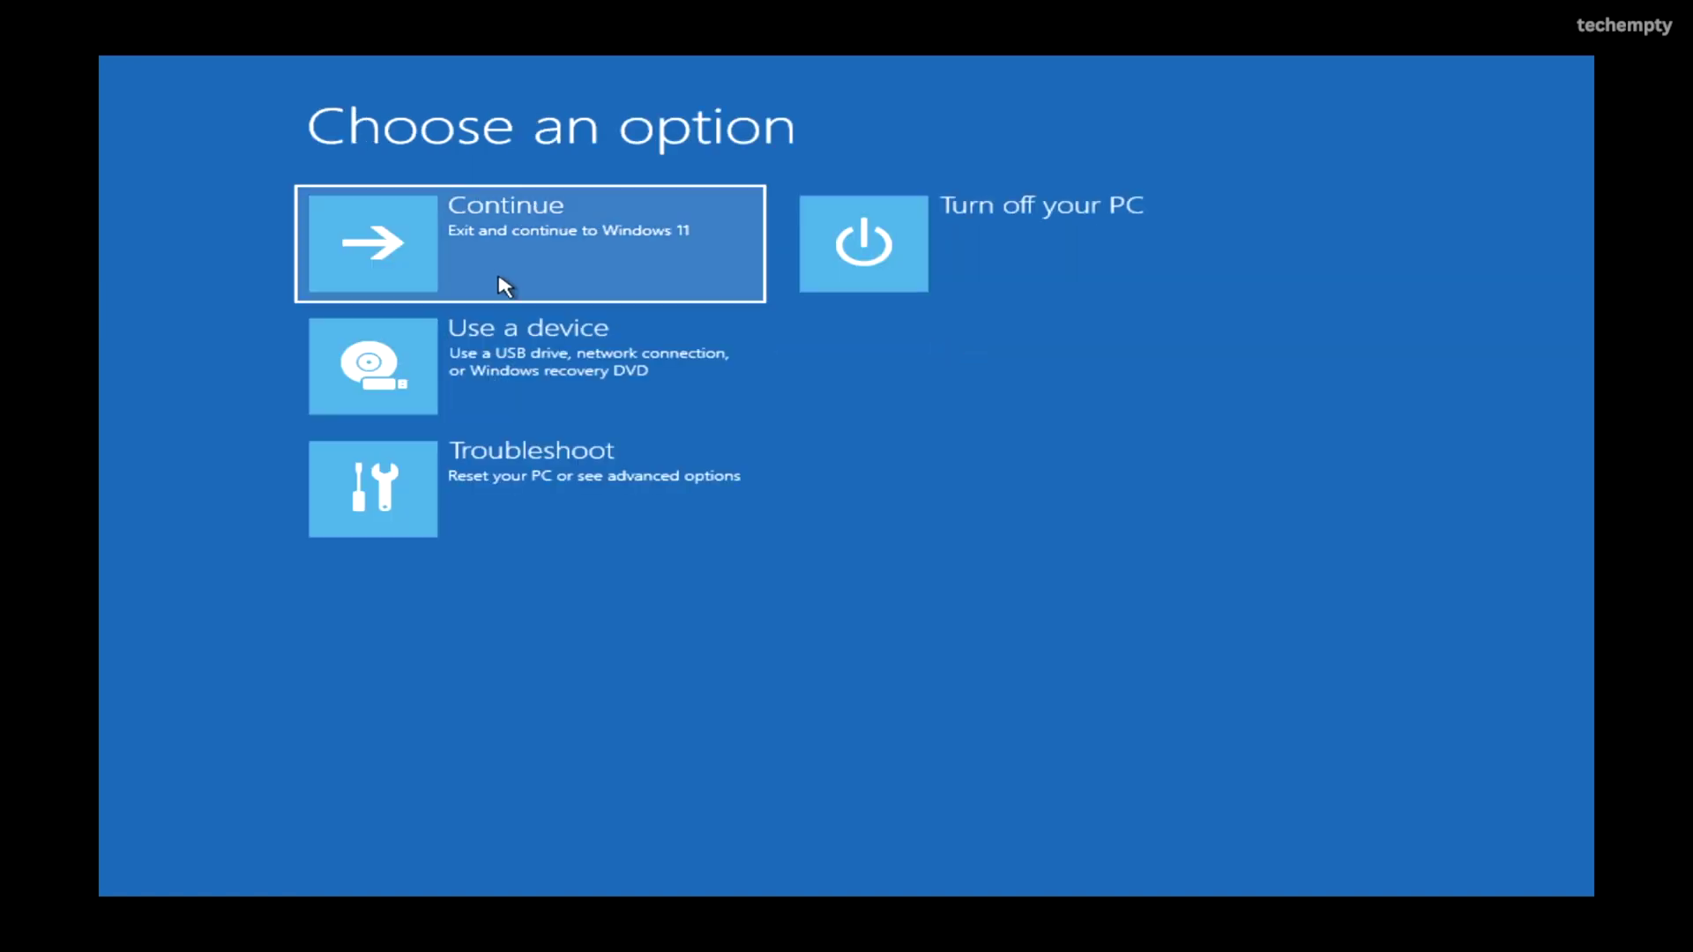
pyautogui.click(552, 504)
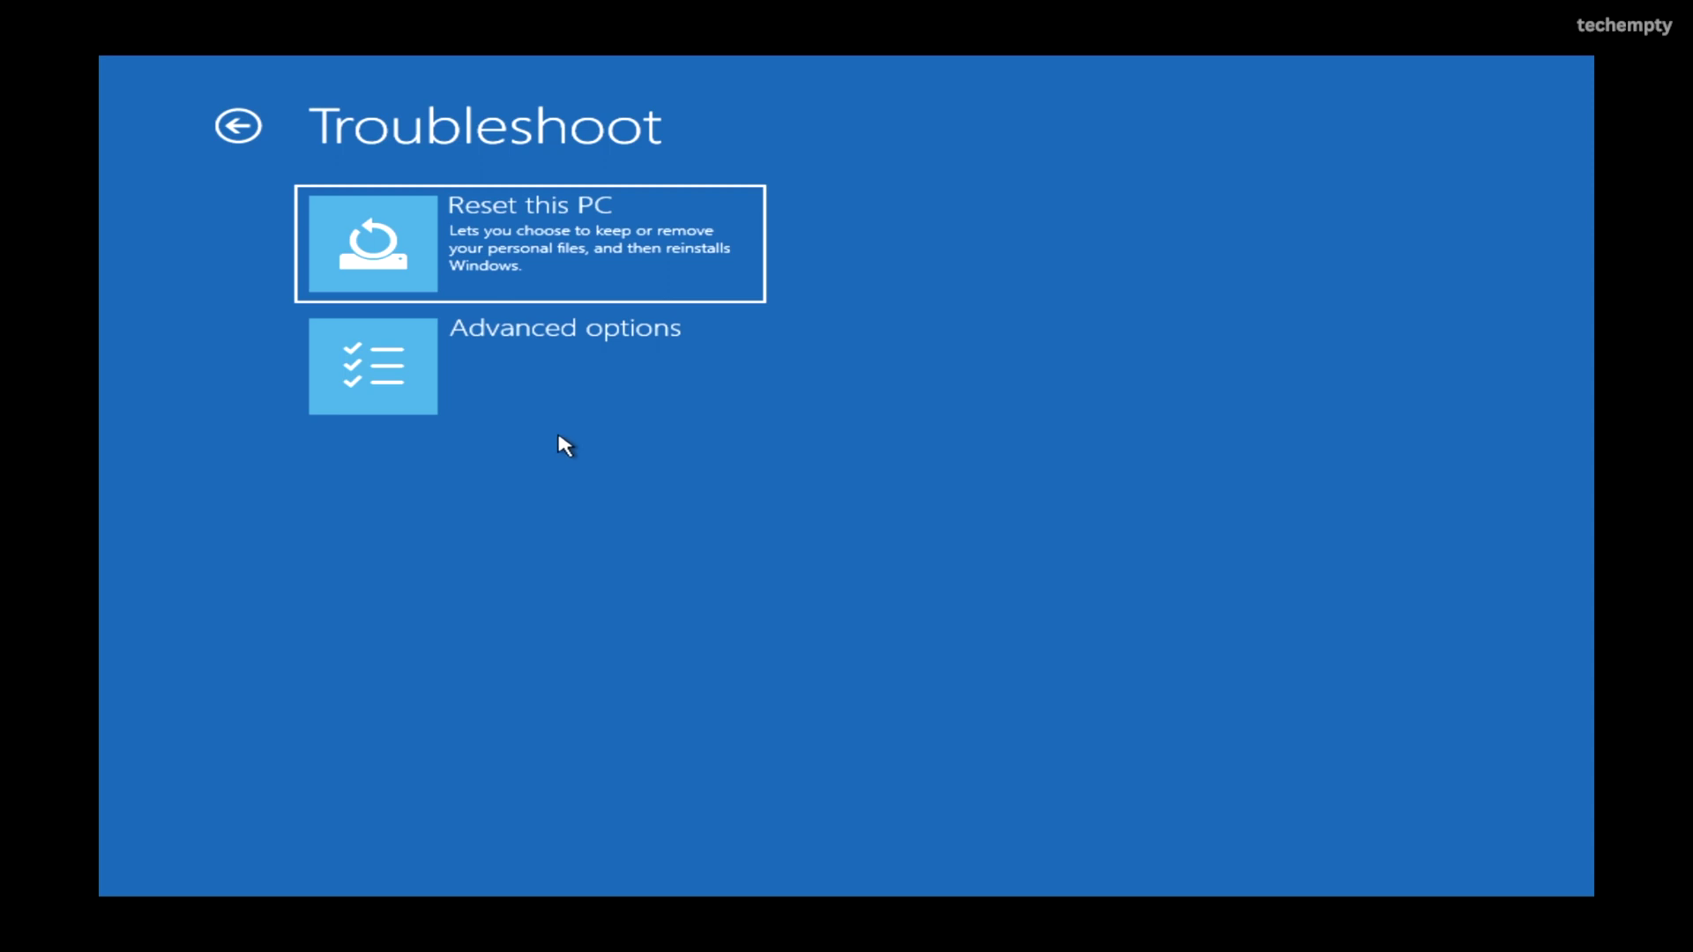
pyautogui.click(564, 260)
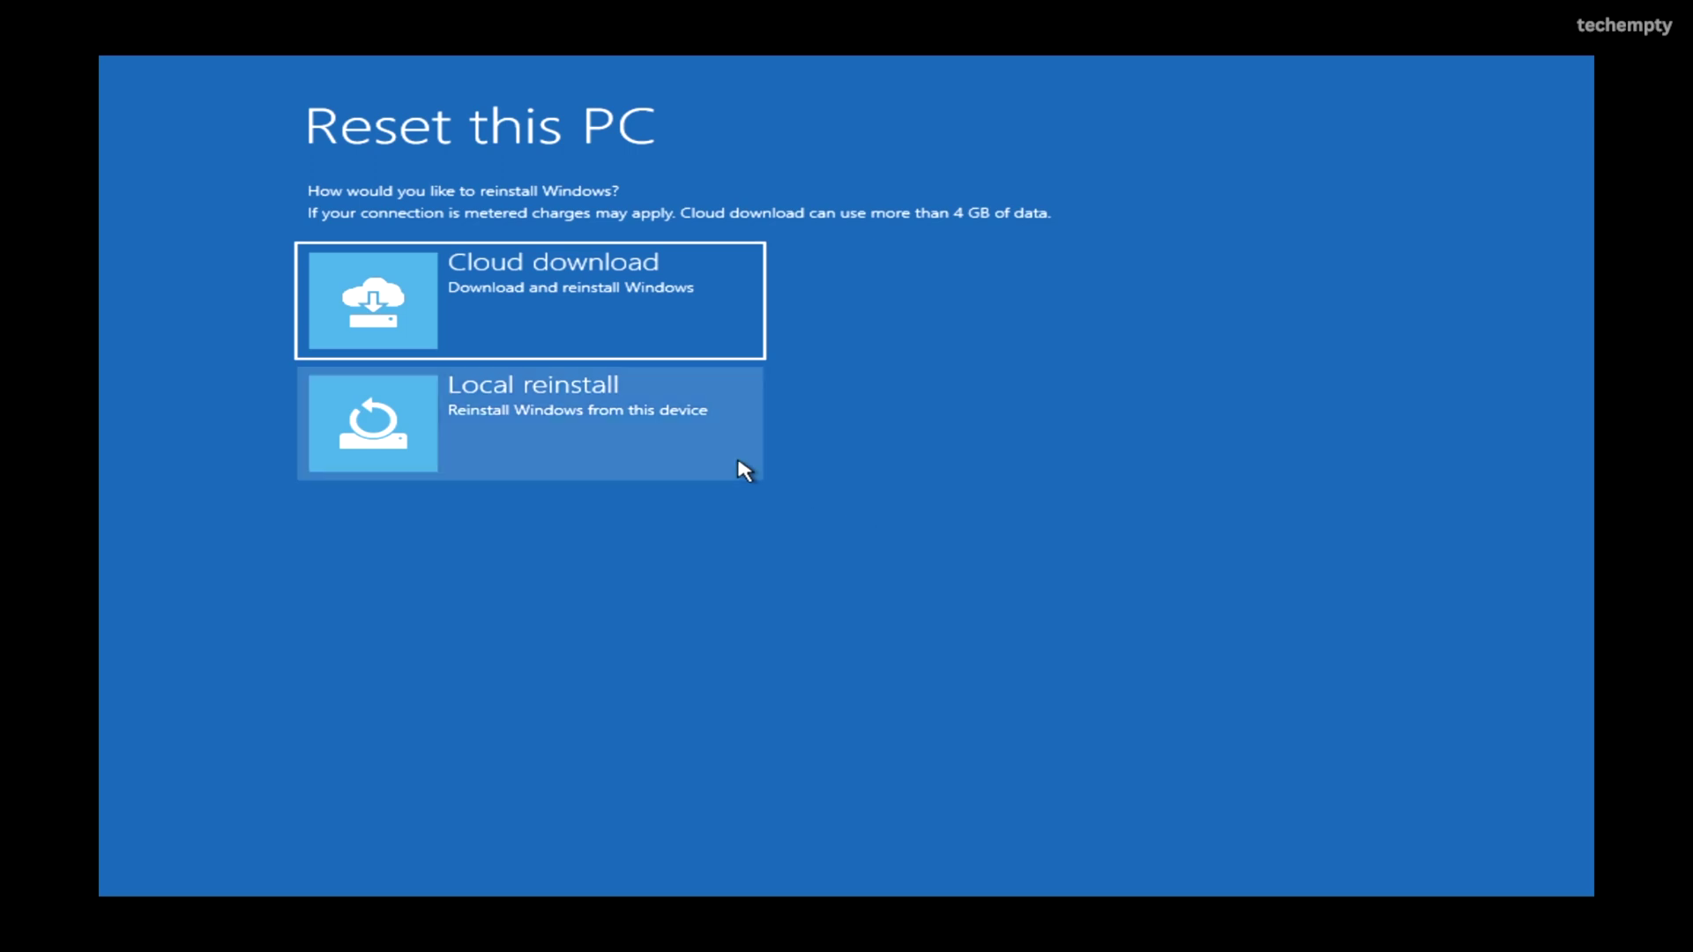
# Choose Local reinstall and confirm the Reset.
pyautogui.click(477, 426)
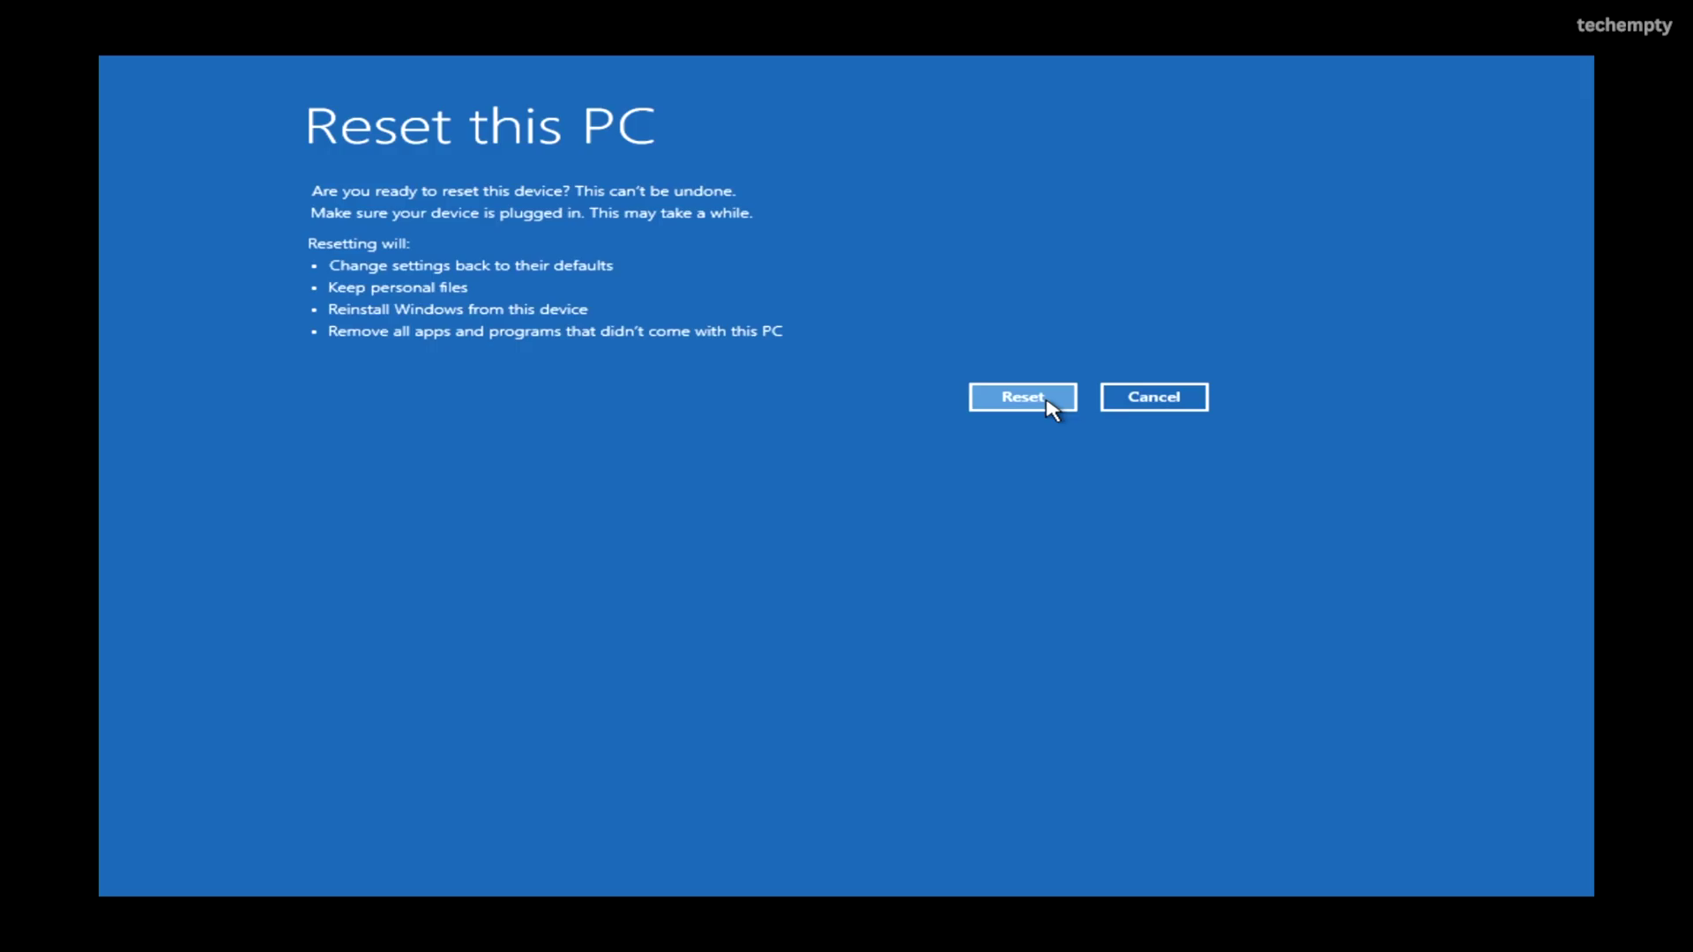
pyautogui.click(1049, 407)
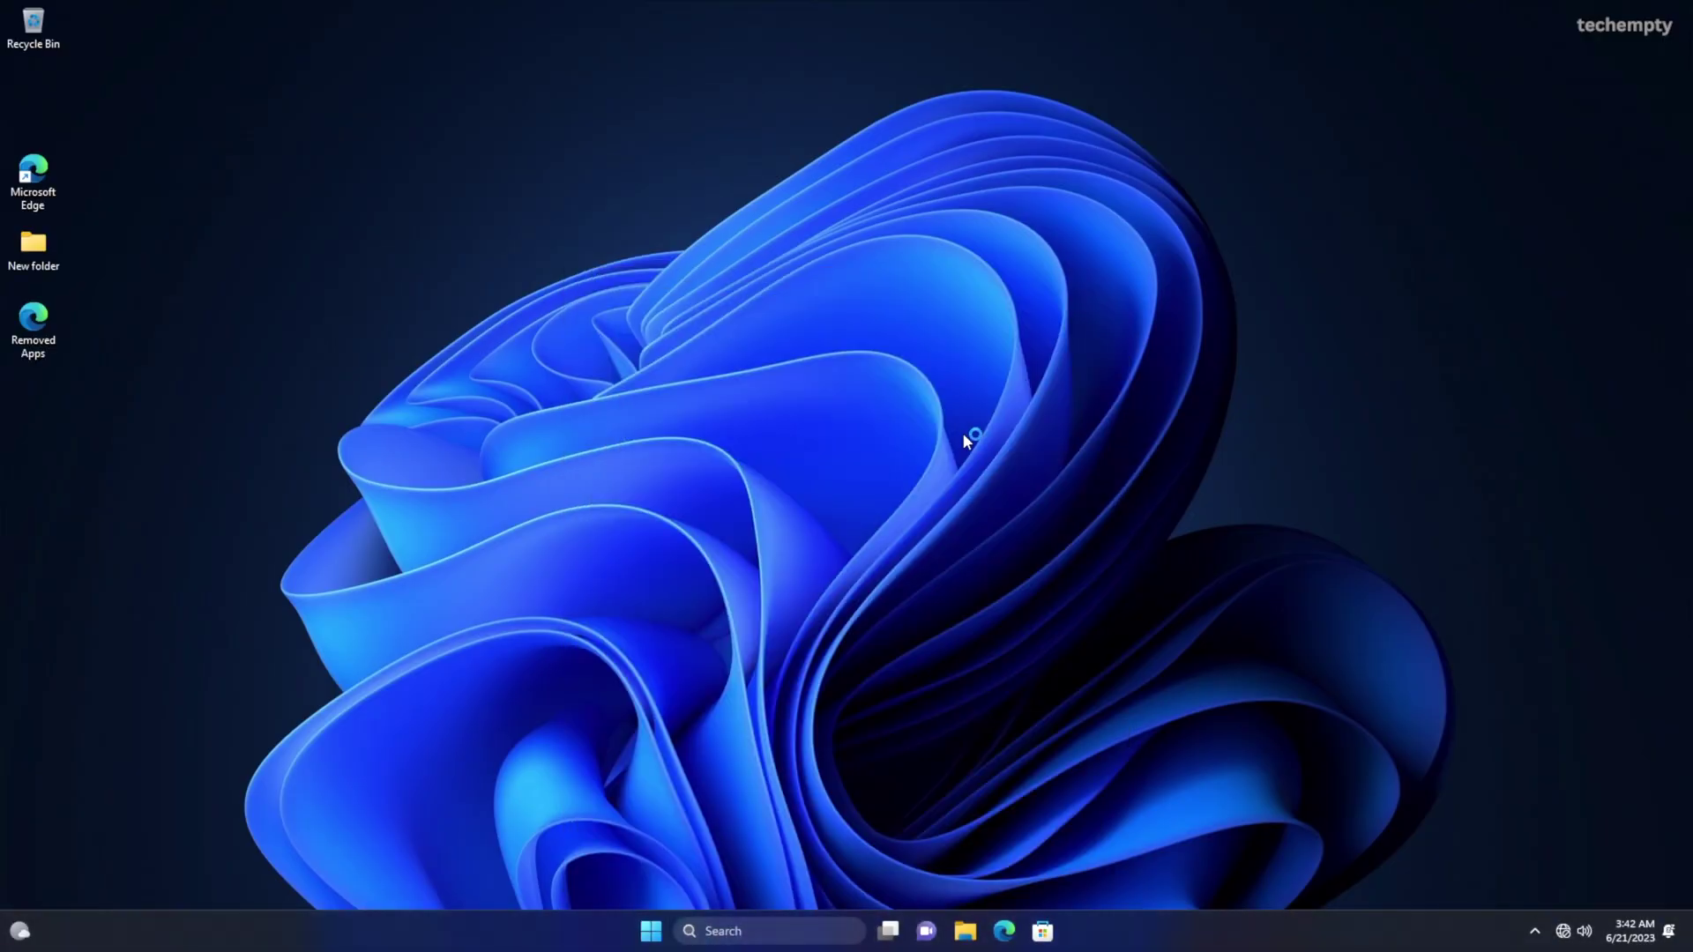
# Open the desktop's Removed Apps file in Edge.
pyautogui.doubleClick(51, 351)
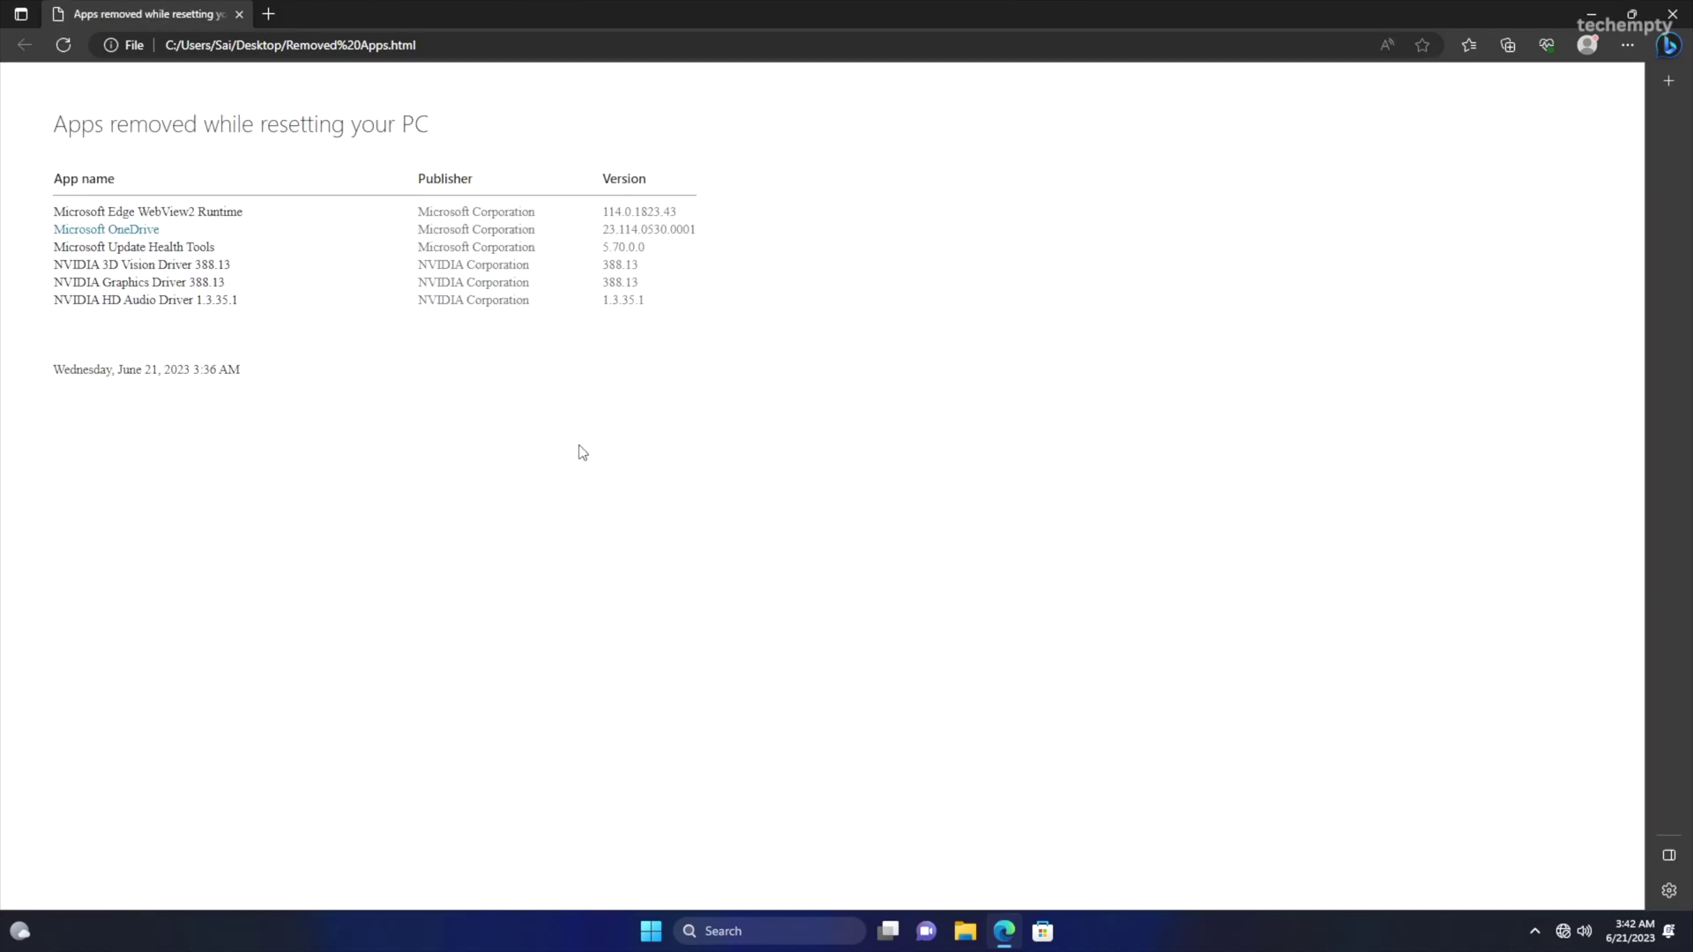